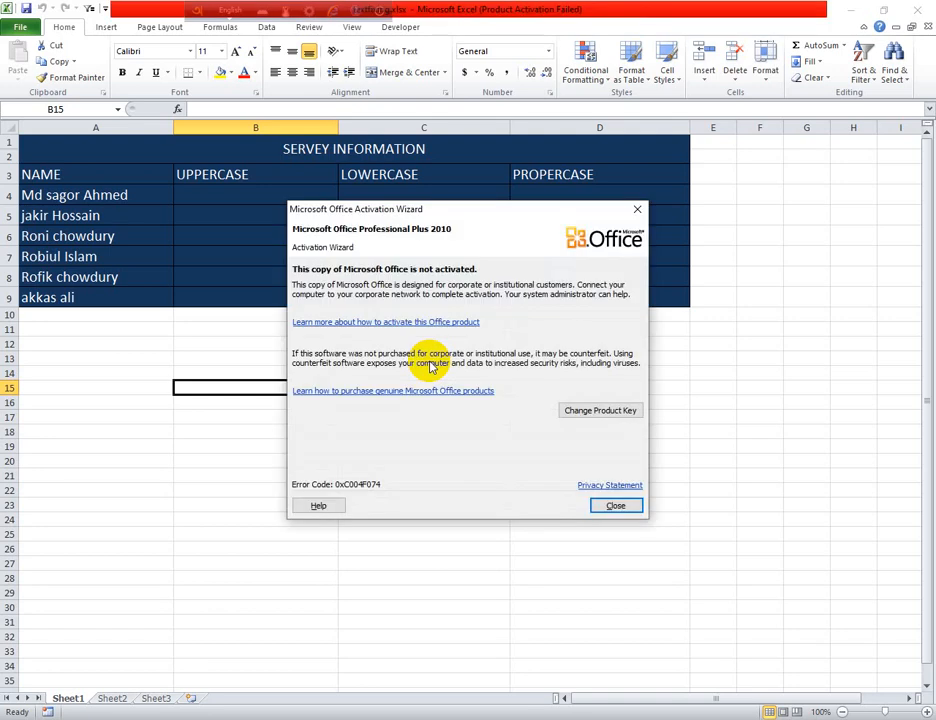
Close the Microsoft Office Activation Wizard to get back to the worksheet
left_click(637, 209)
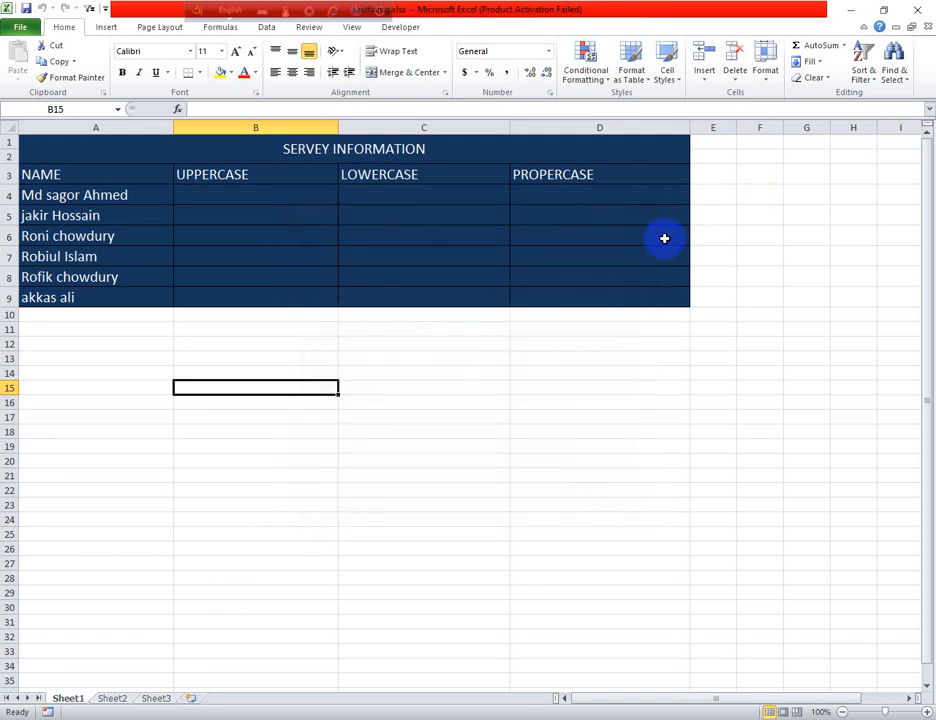
left_click(530, 372)
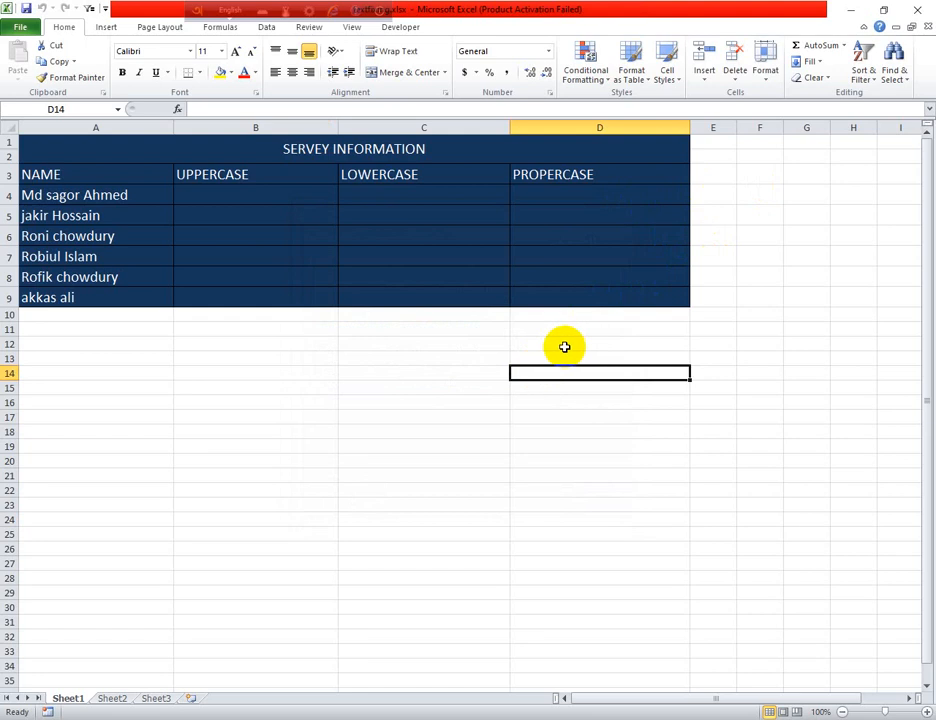
left_click(92, 216)
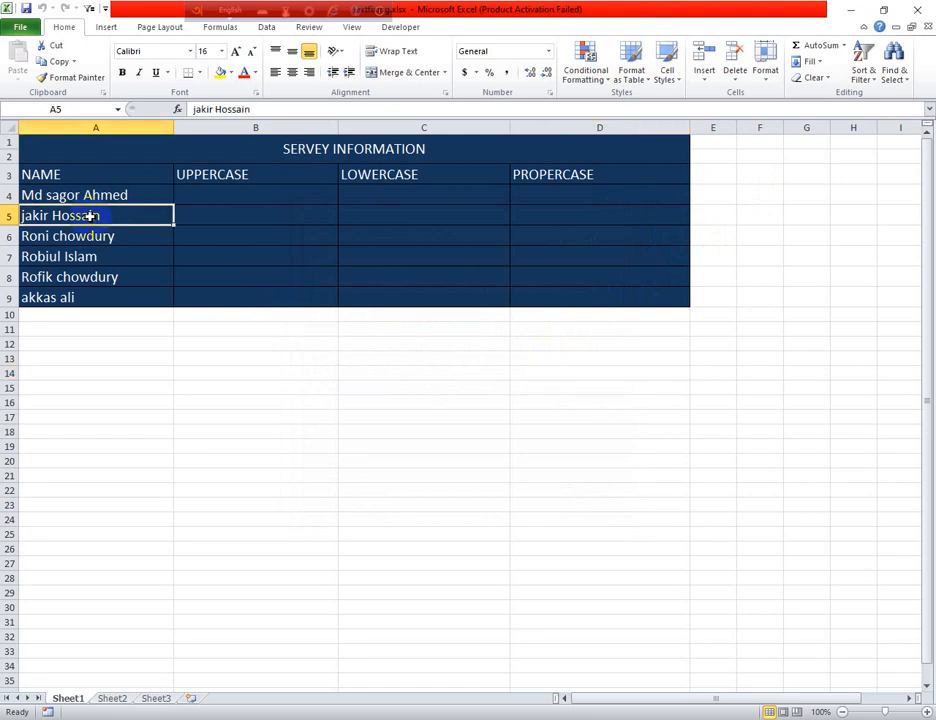
left_click(63, 195)
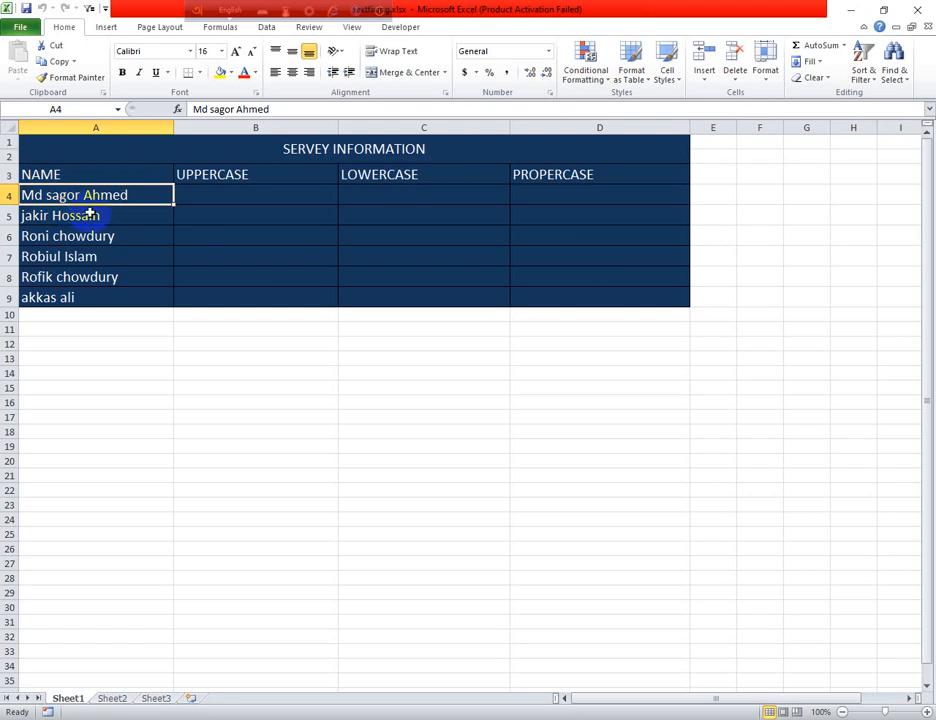
left_click(35, 217)
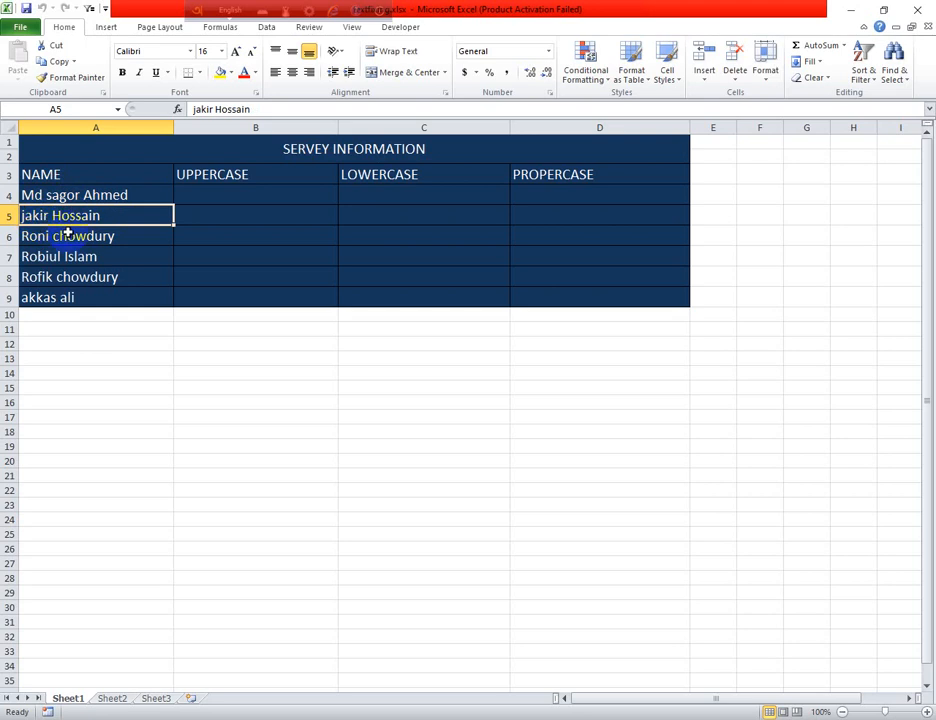
left_click(43, 237)
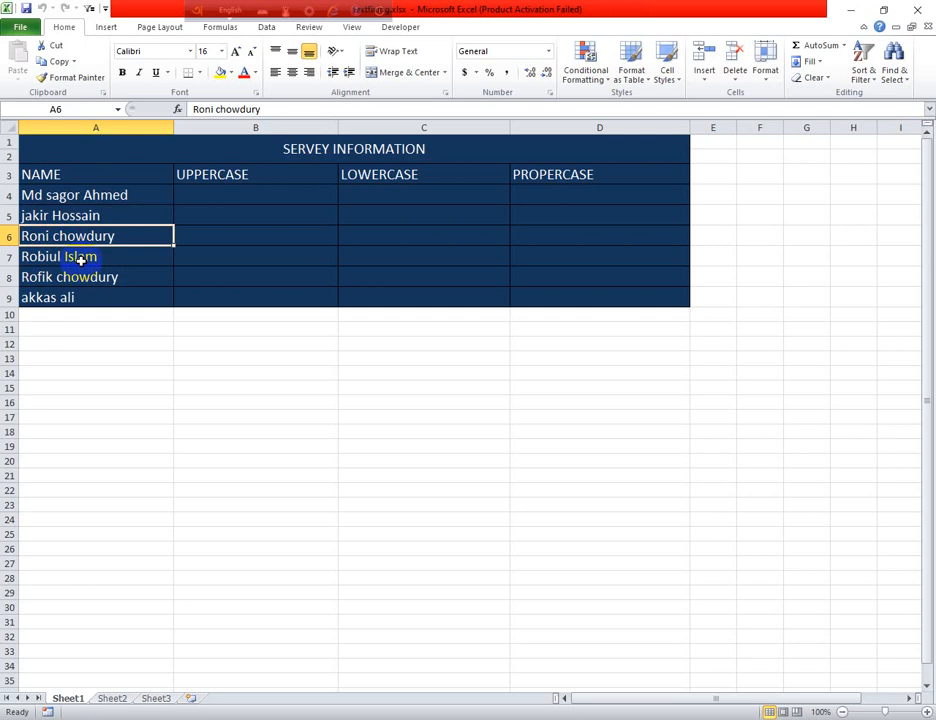
left_click(530, 262)
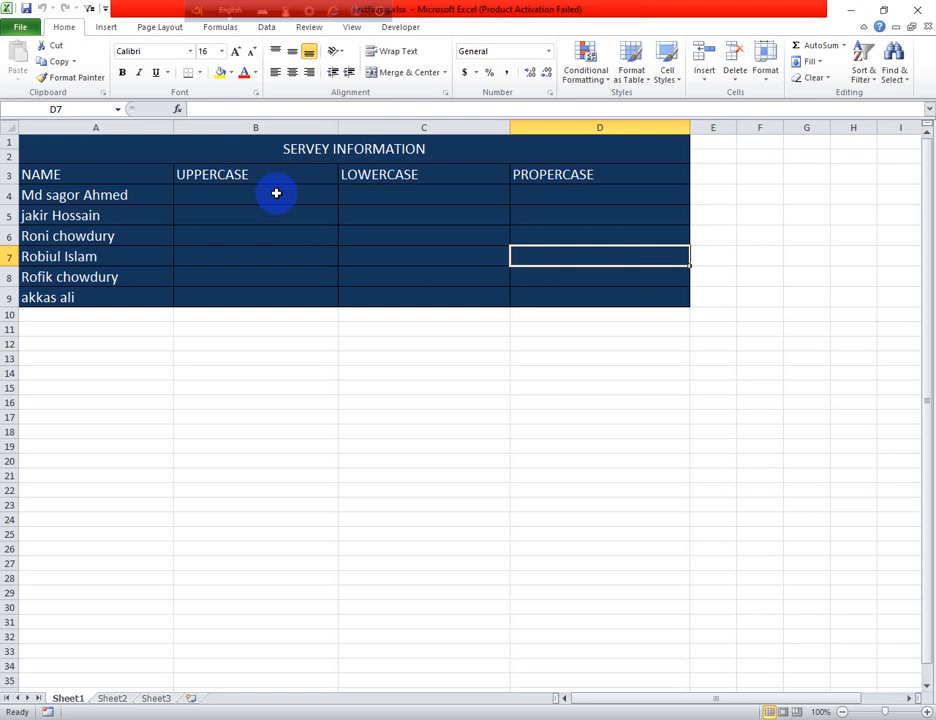
Enter the formula =UPPER(A4) in cell B4 to convert the first name to uppercase
left_click(207, 197)
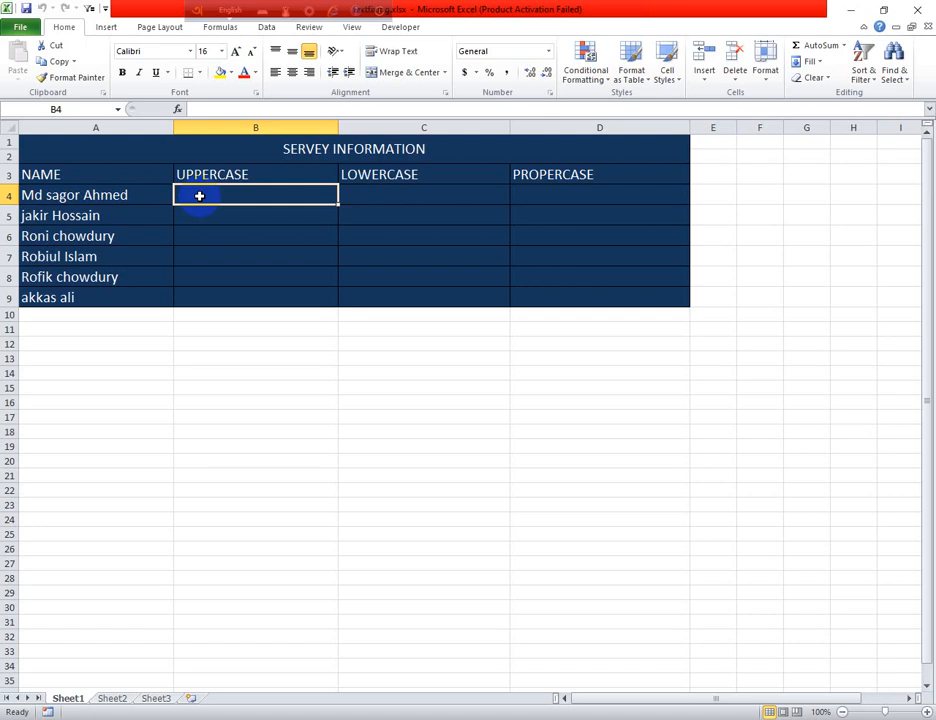
type("=")
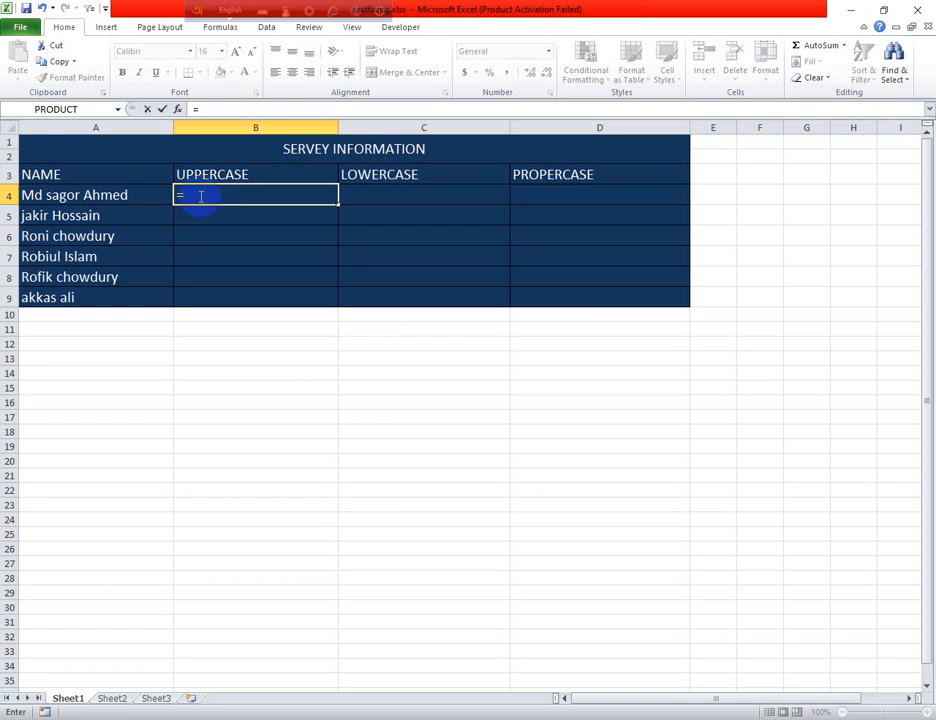
type("up")
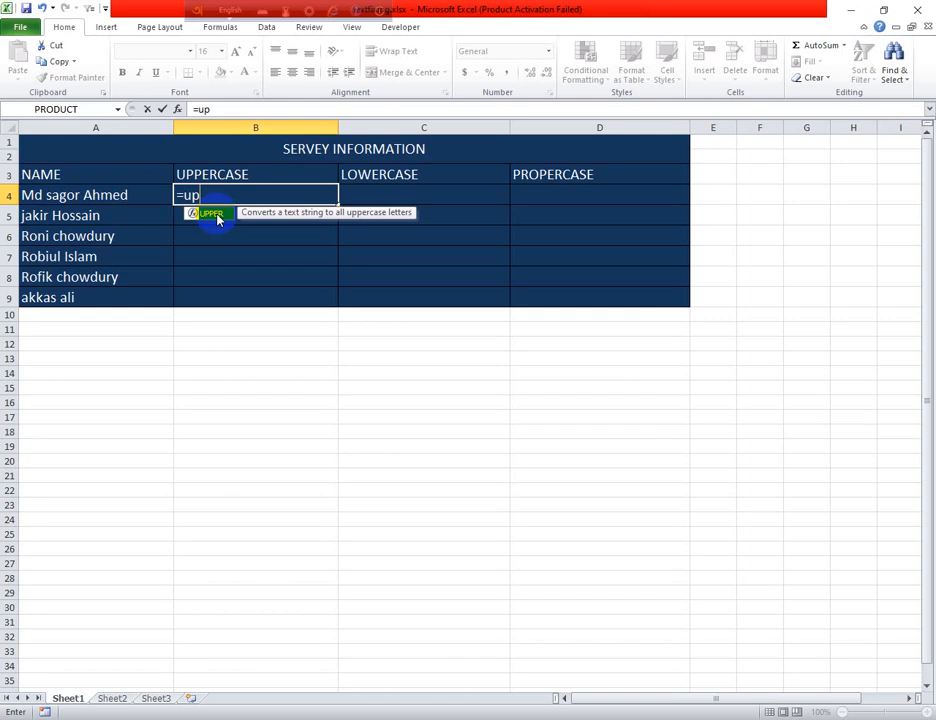
double_click(212, 214)
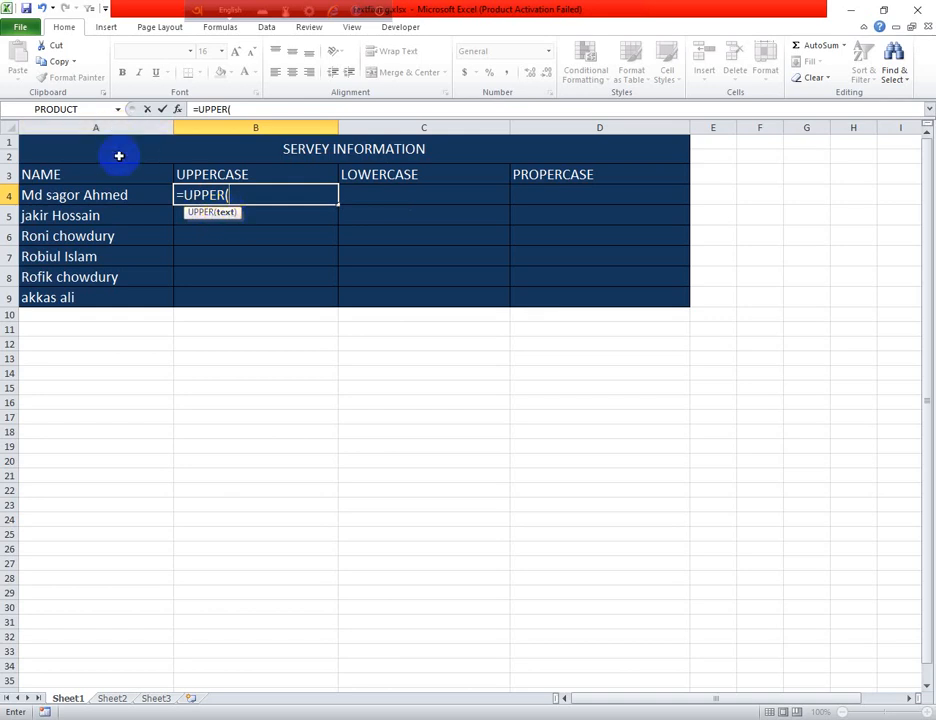
left_click(89, 190)
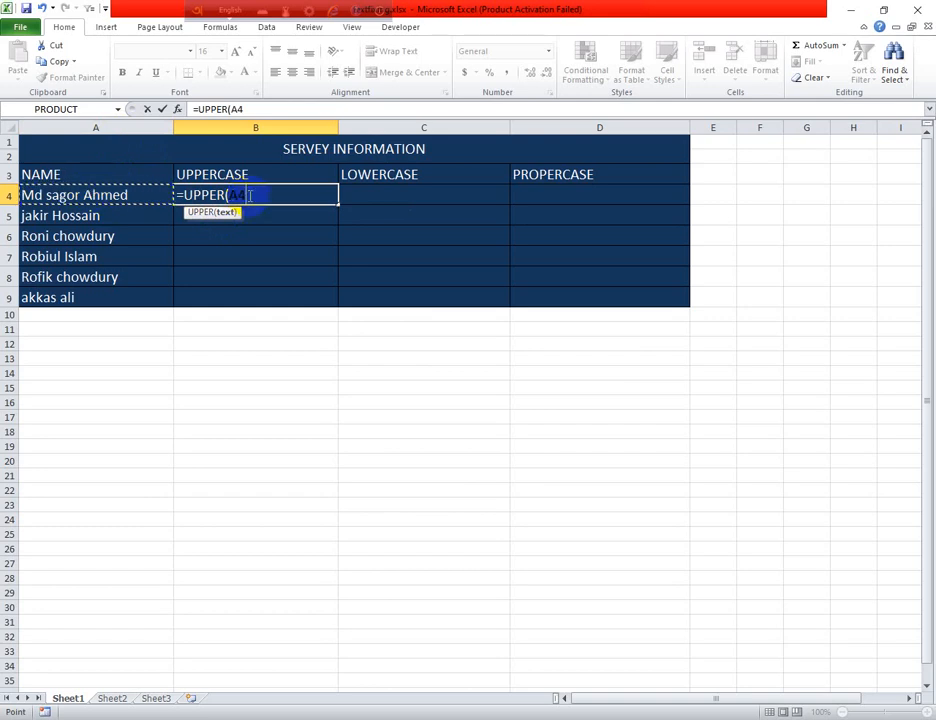
key("Return")
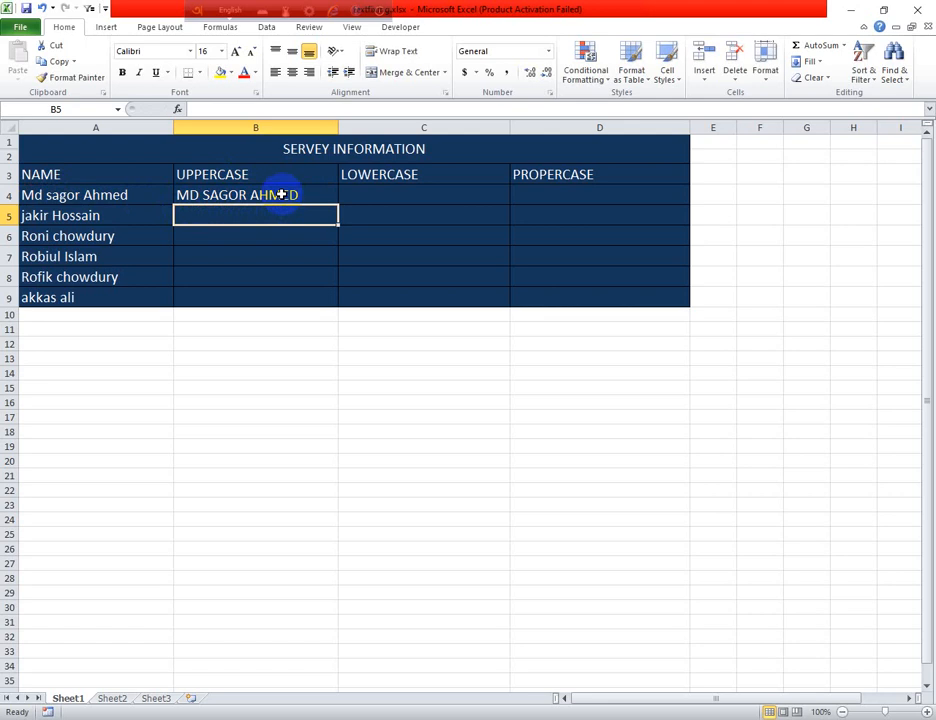
Enter =UPPER(A5) in cell B5 and fill the formula down the UPPERCASE column to B9
left_click(373, 190)
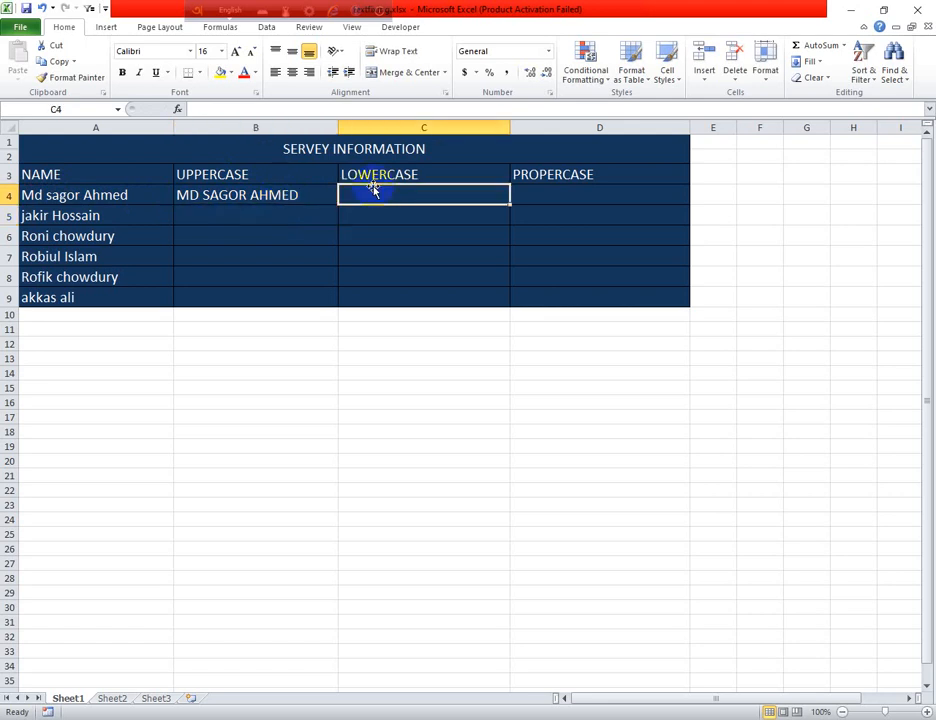
left_click(309, 198)
left_click(311, 219)
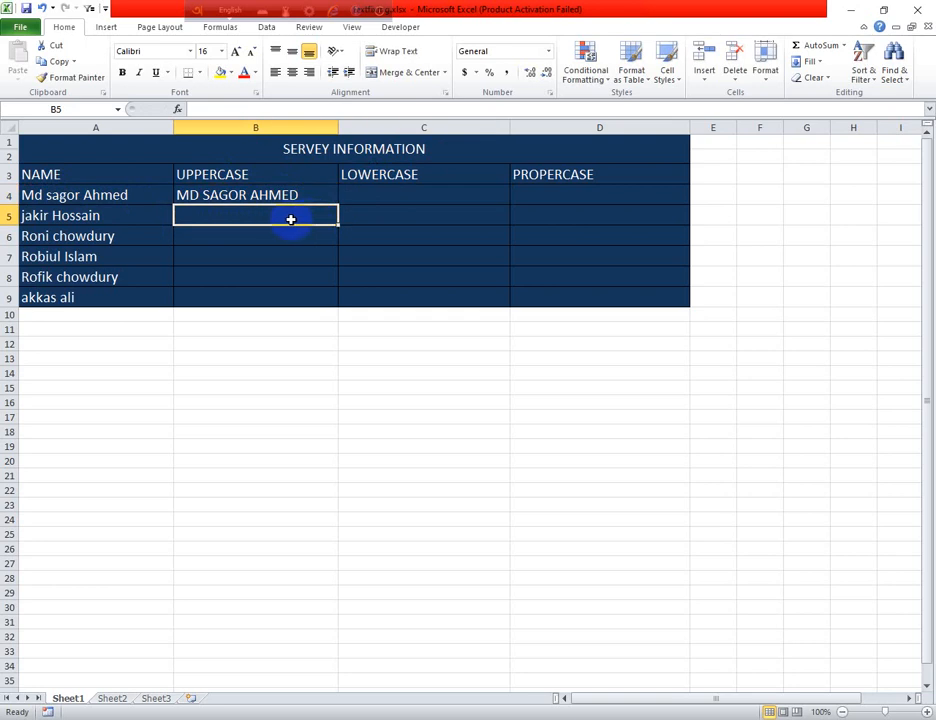
type("=u")
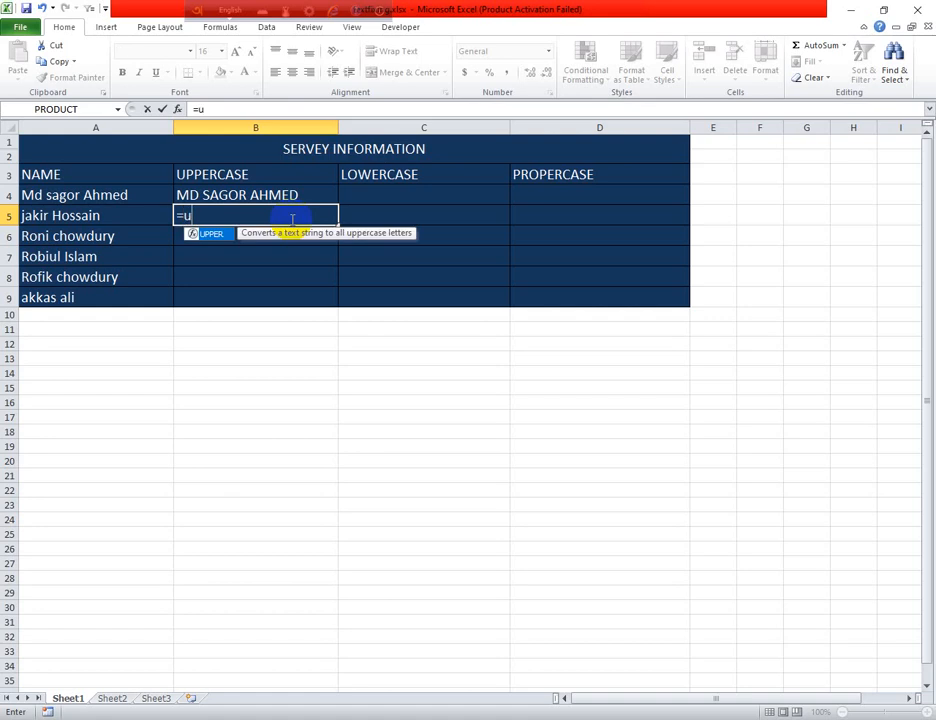
type("pper")
double_click(214, 237)
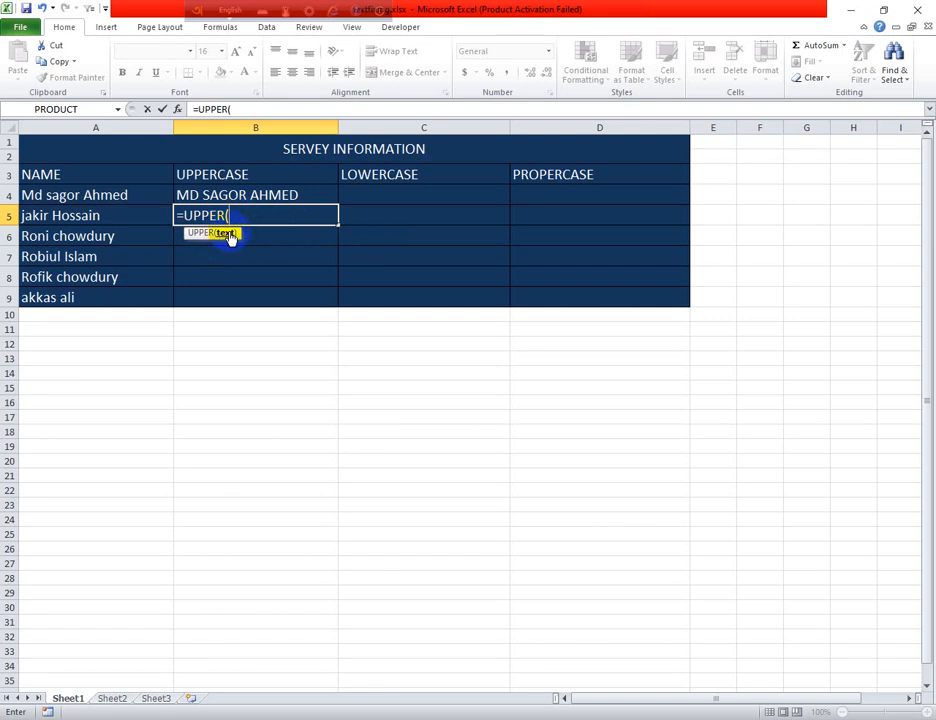
left_click(66, 215)
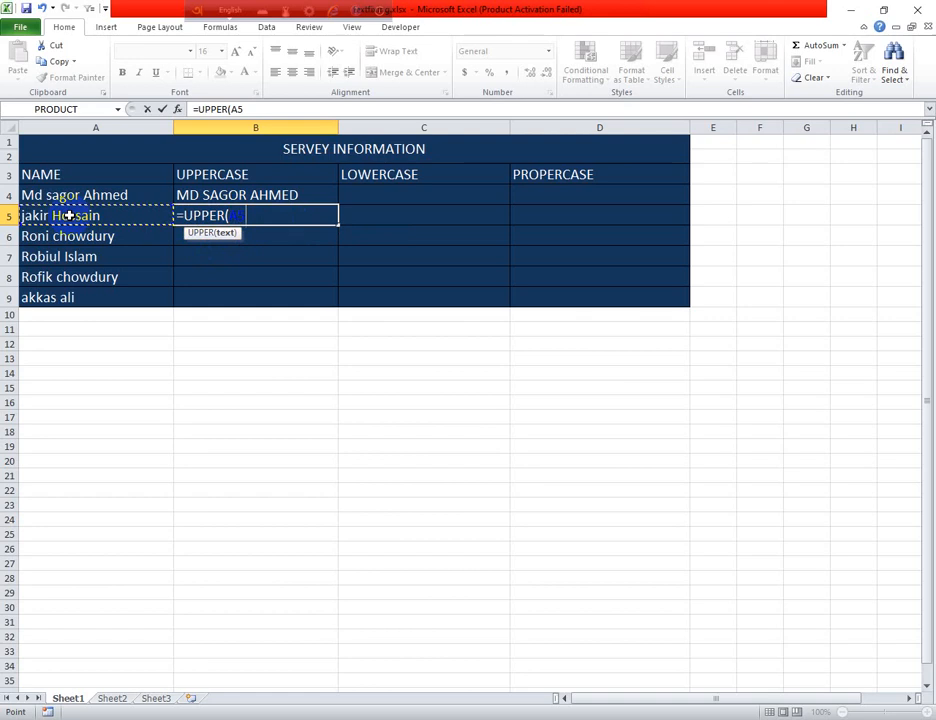
key("Return")
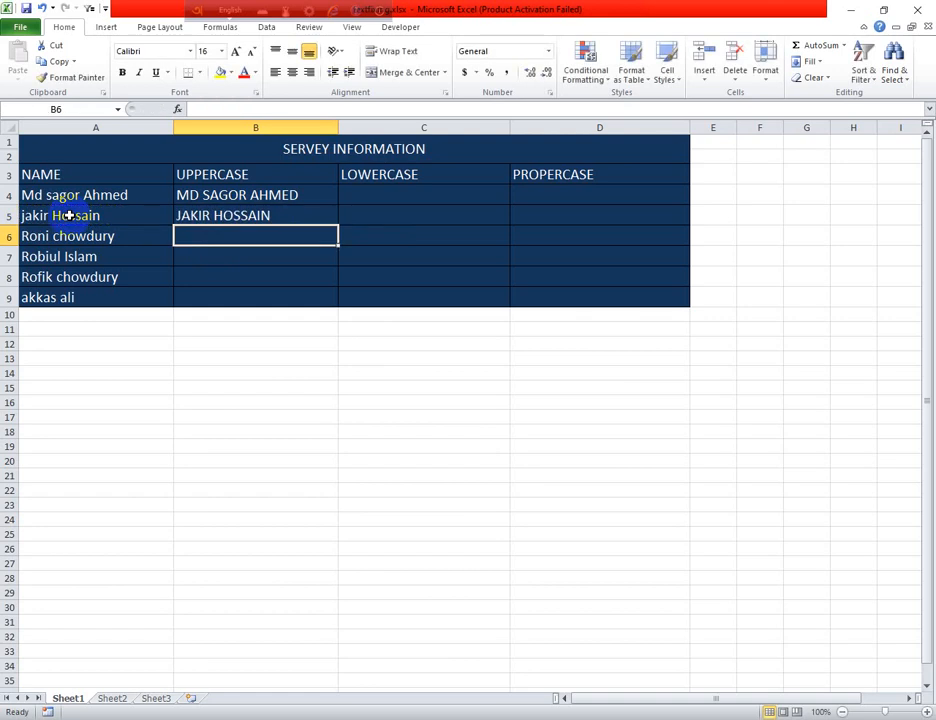
left_click(322, 218)
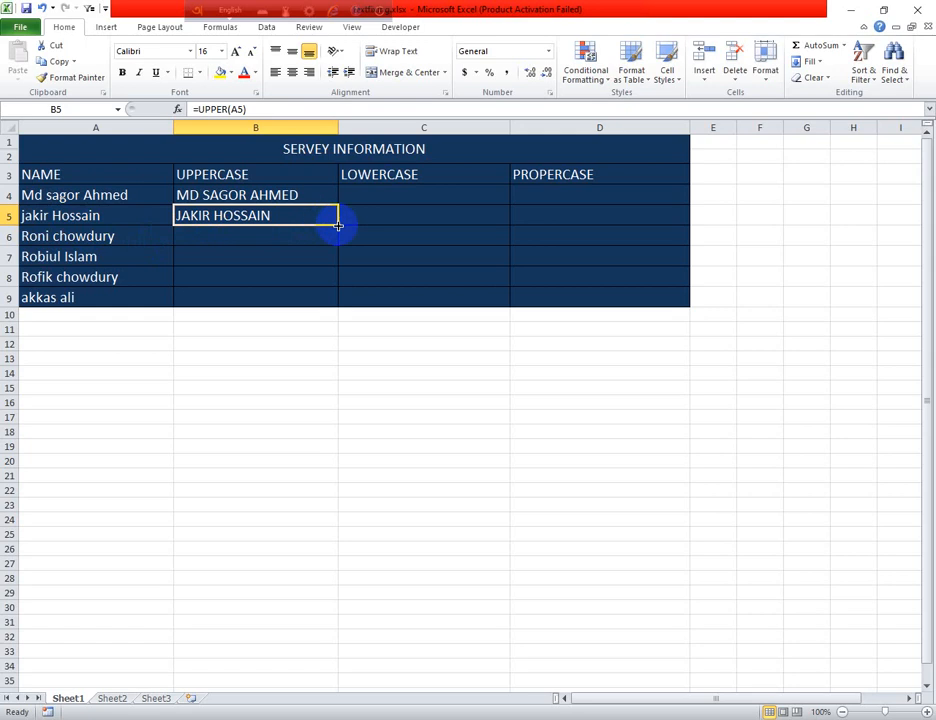
double_click(338, 226)
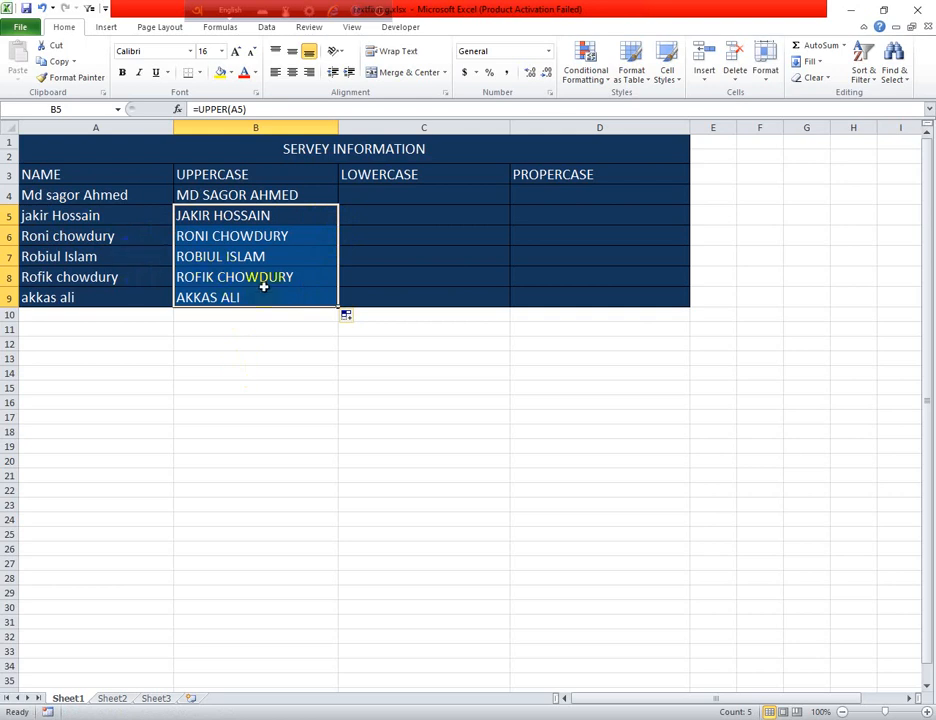
Enter =LOWER(A4) in cell C4 and fill the formula down the LOWERCASE column to C9
left_click(349, 193)
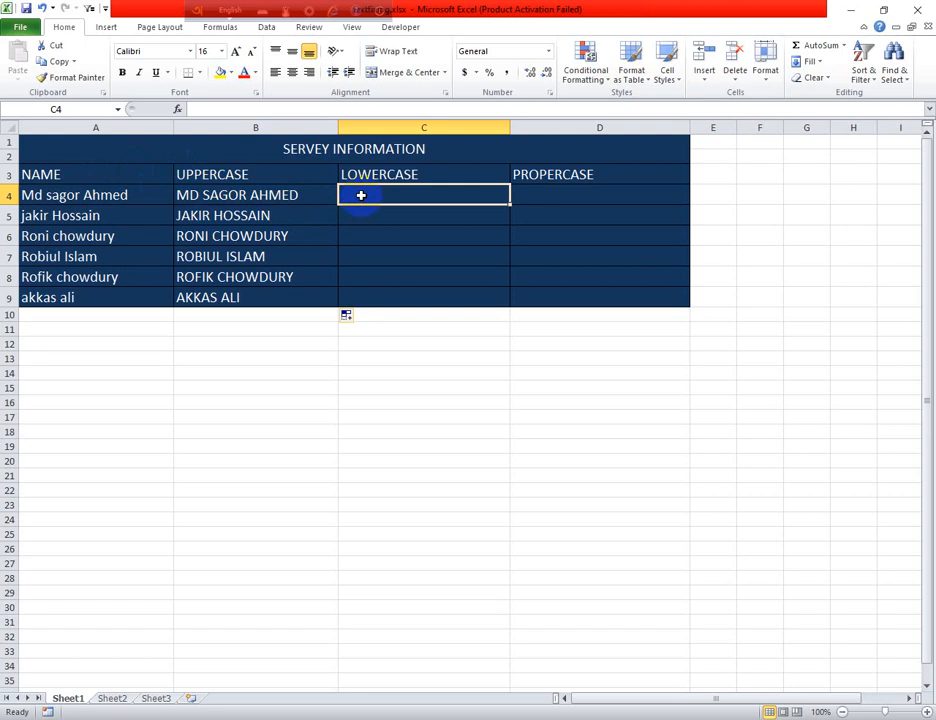
type("=")
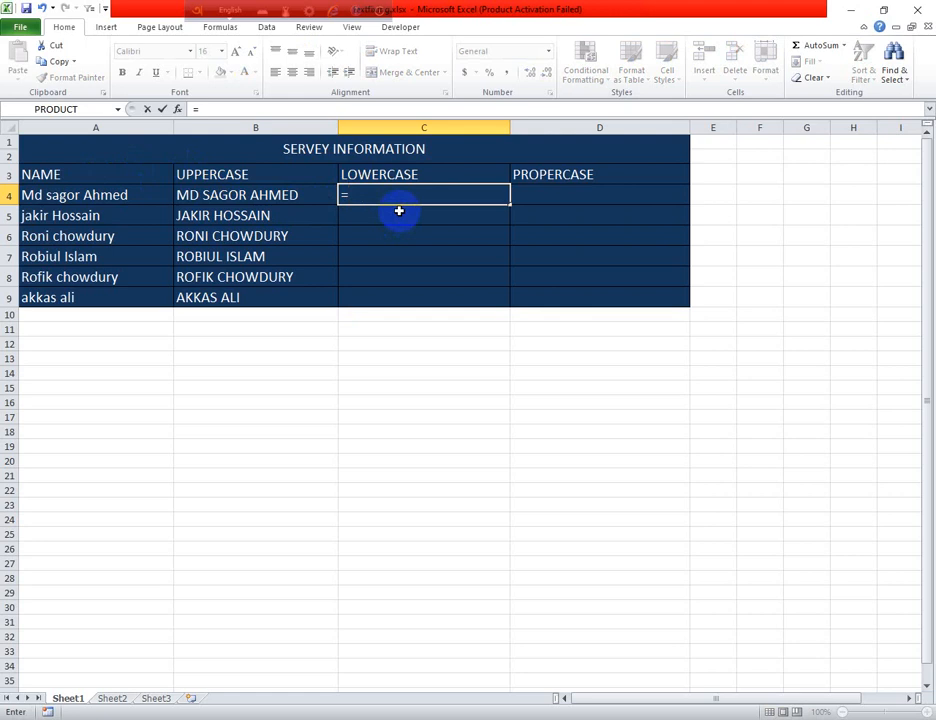
type("low")
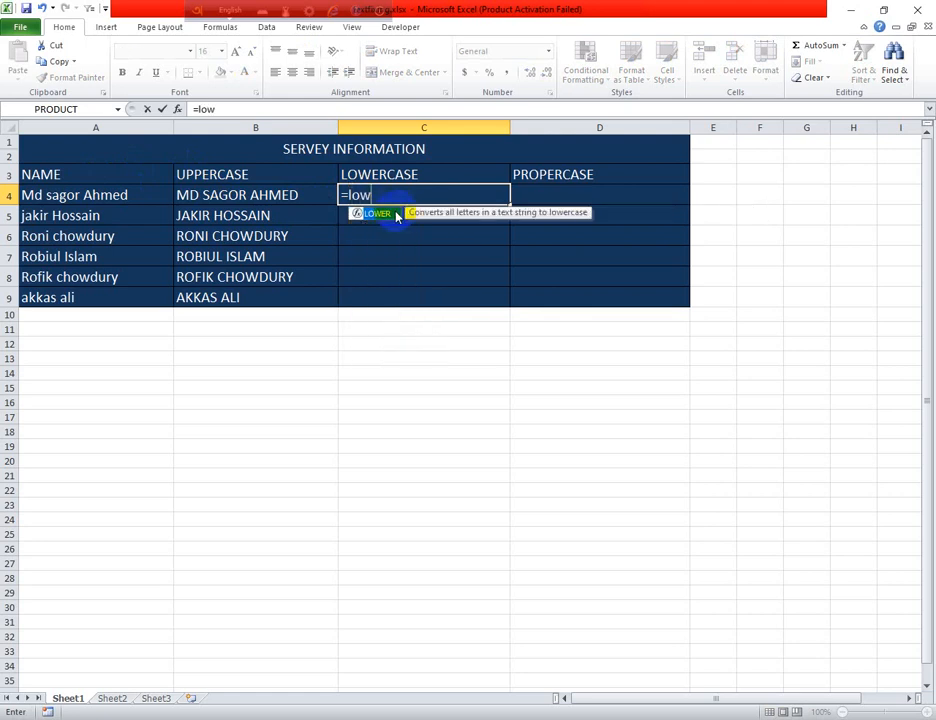
double_click(379, 214)
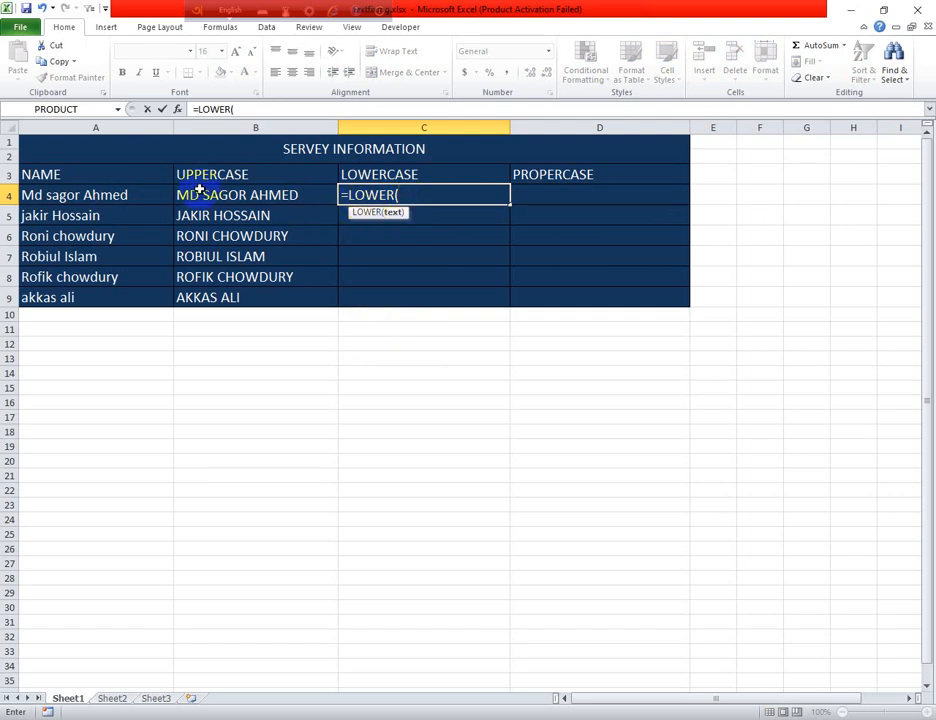
left_click(134, 194)
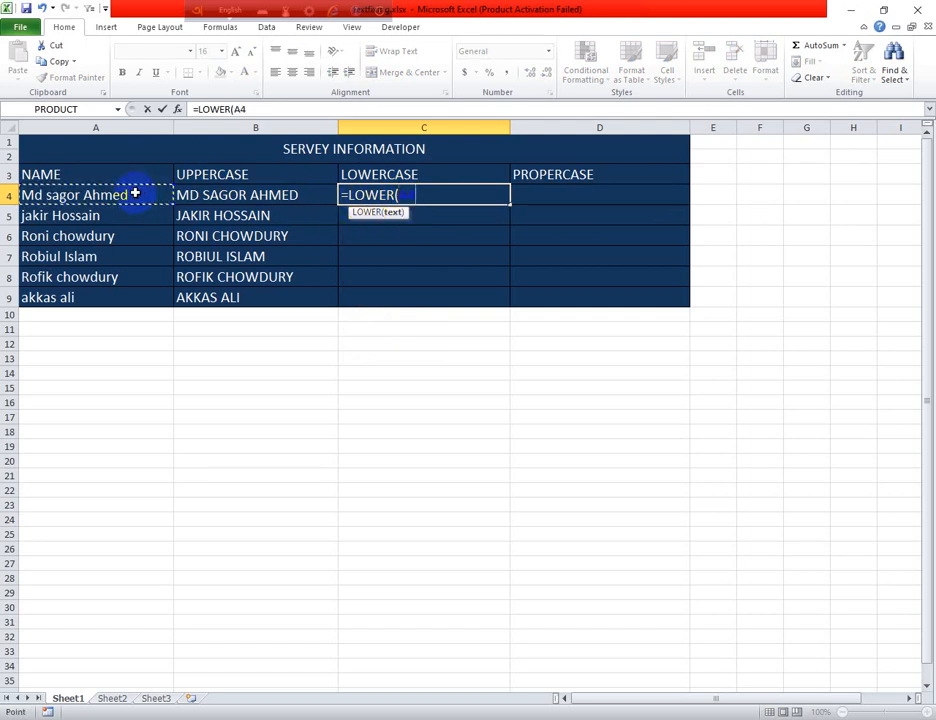
key("Return")
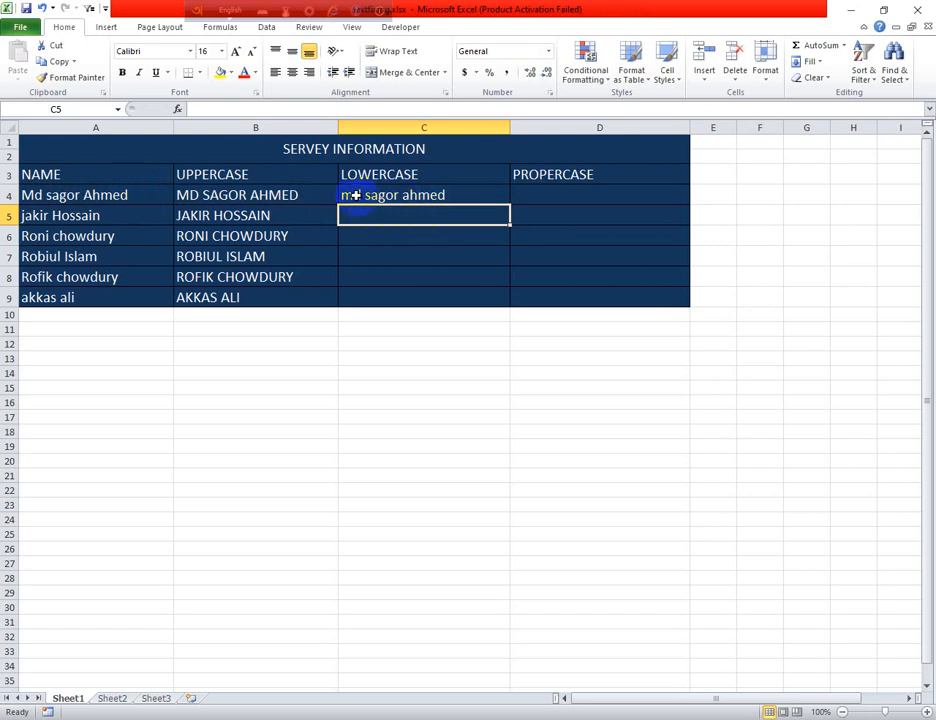
left_click(492, 196)
double_click(512, 201)
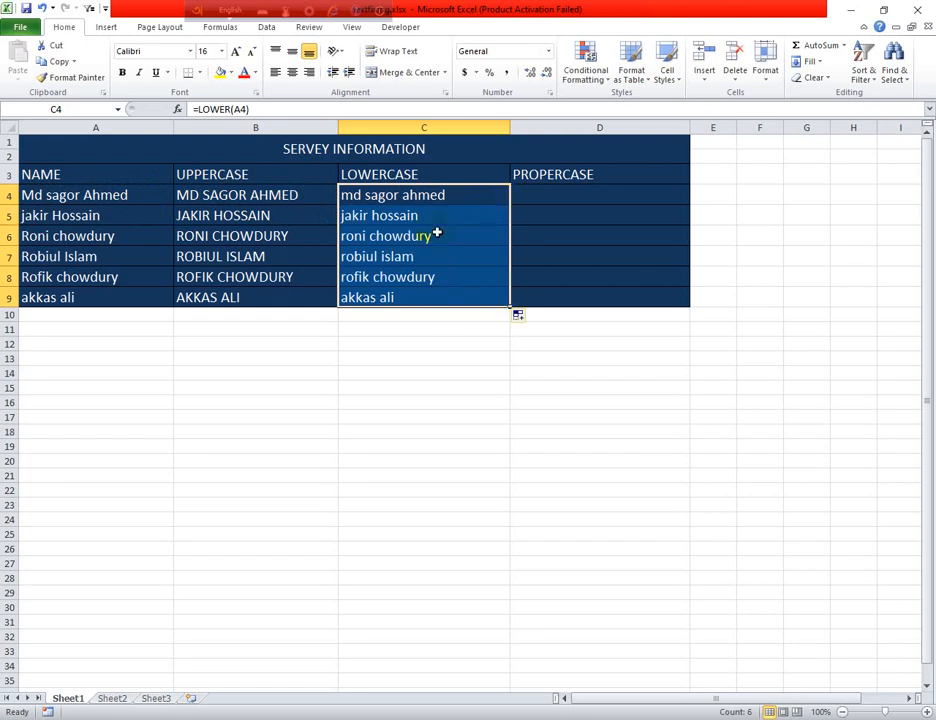
Enter =PROPER(A4) in cell D4, fill the formula down the PROPERCASE column to D9, and deselect the range
left_click(528, 196)
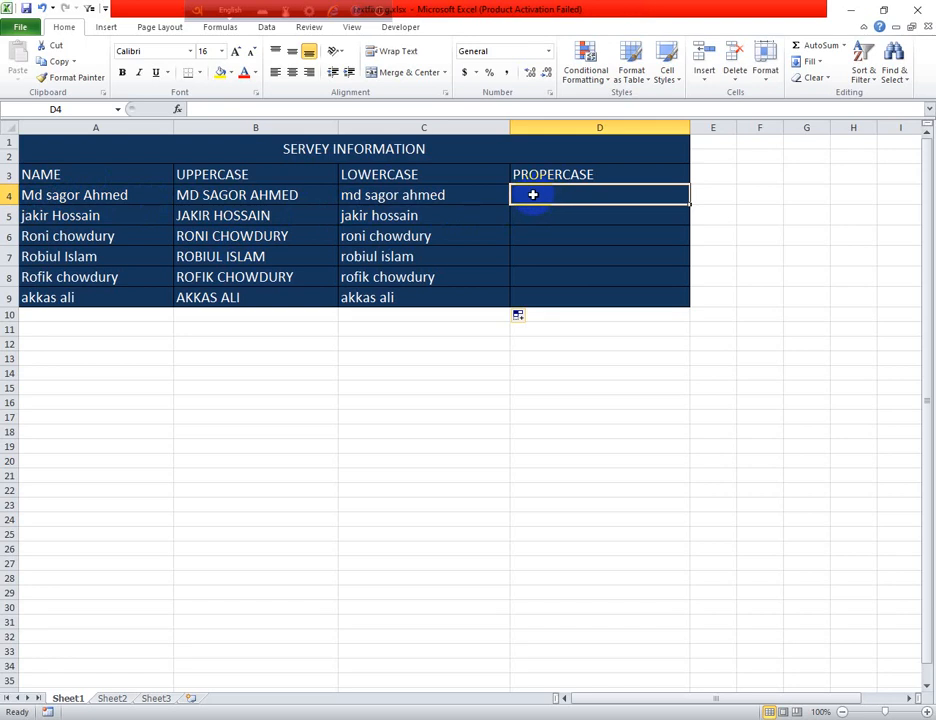
type("=")
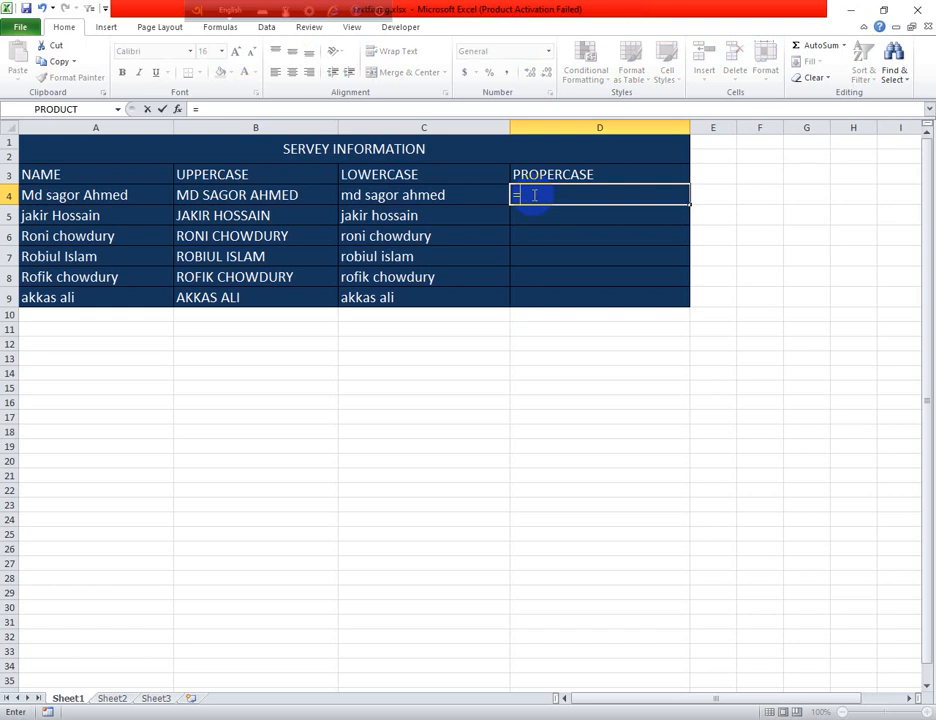
type("pro")
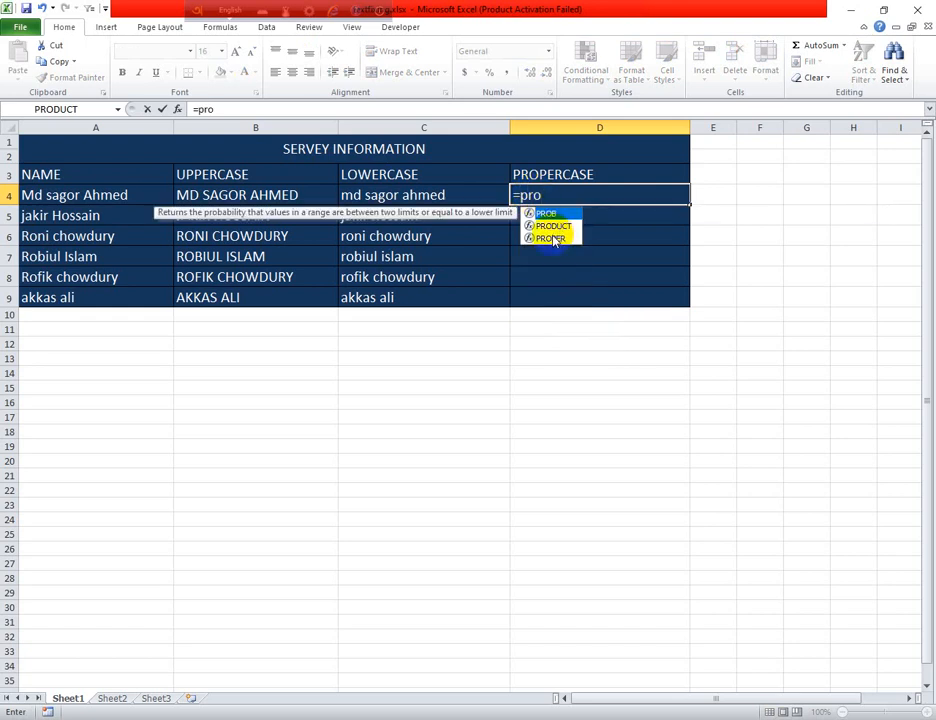
double_click(552, 238)
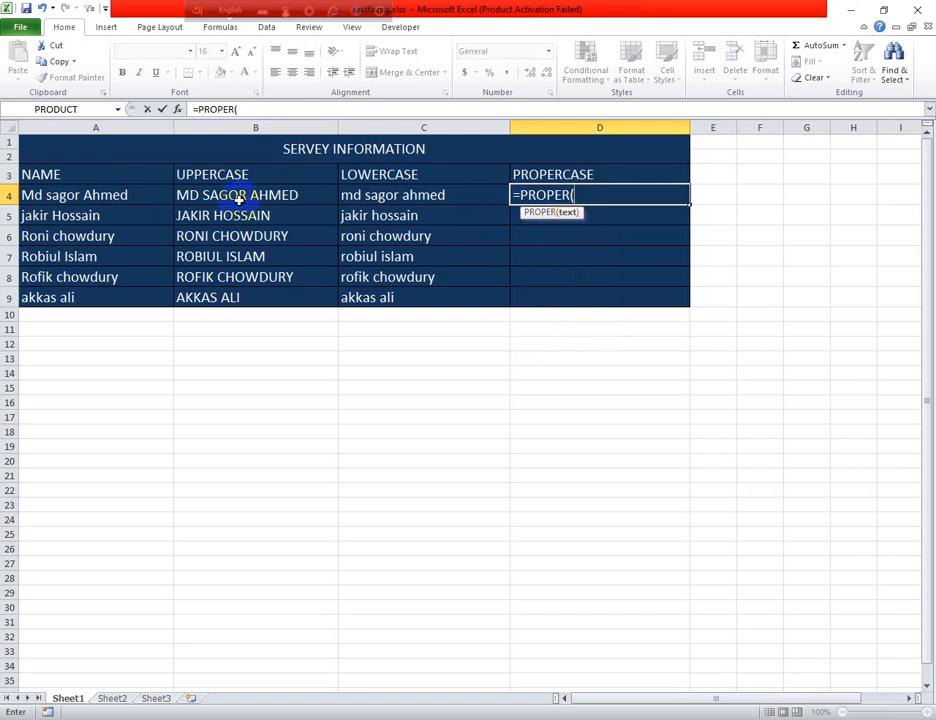
left_click(123, 195)
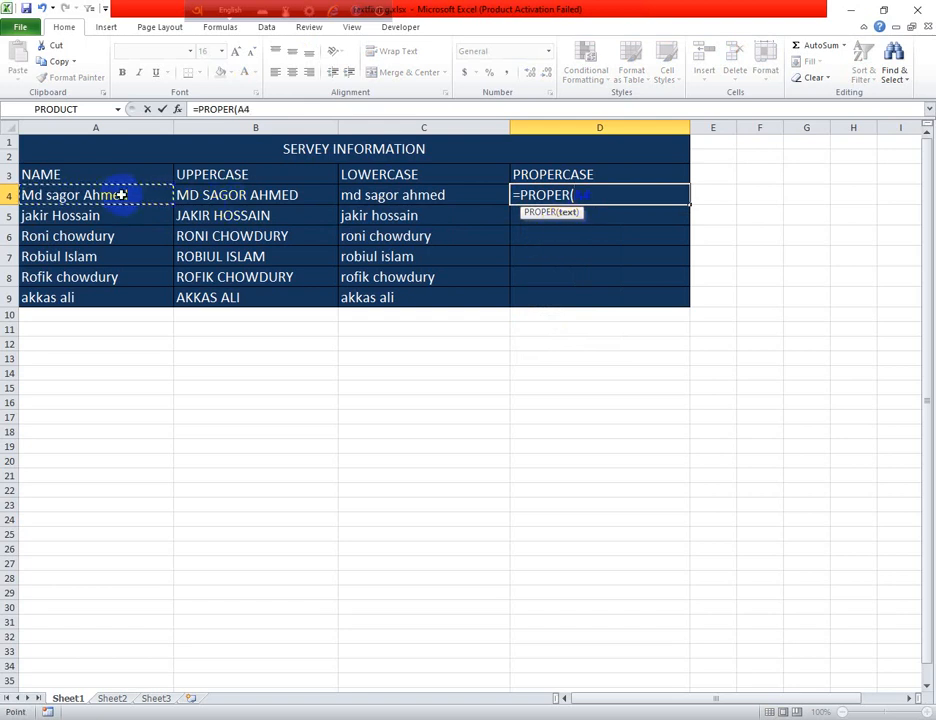
key("Return")
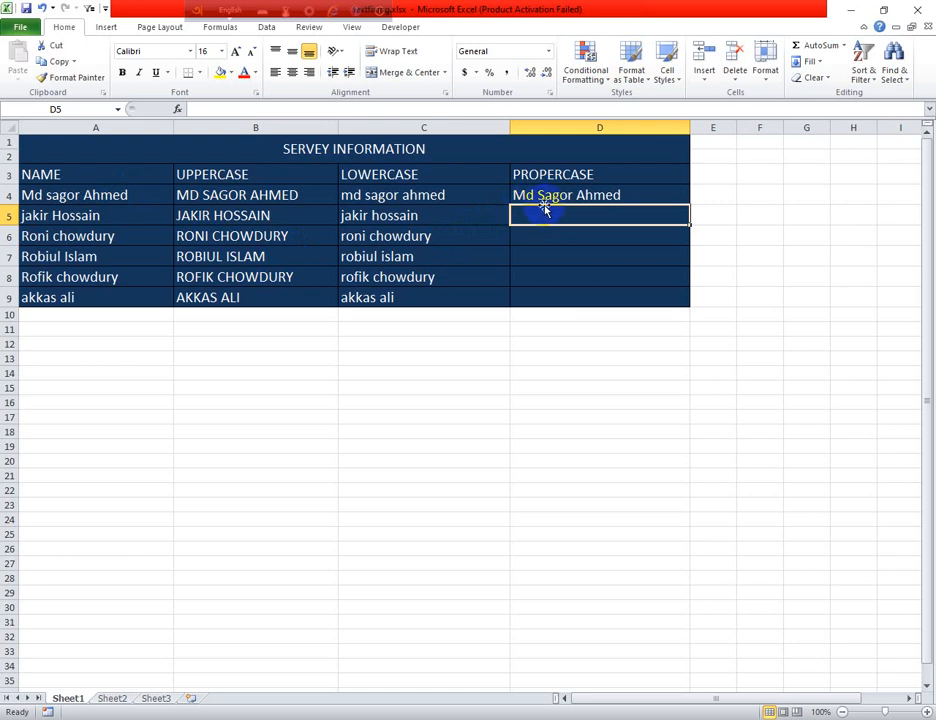
left_click(686, 198)
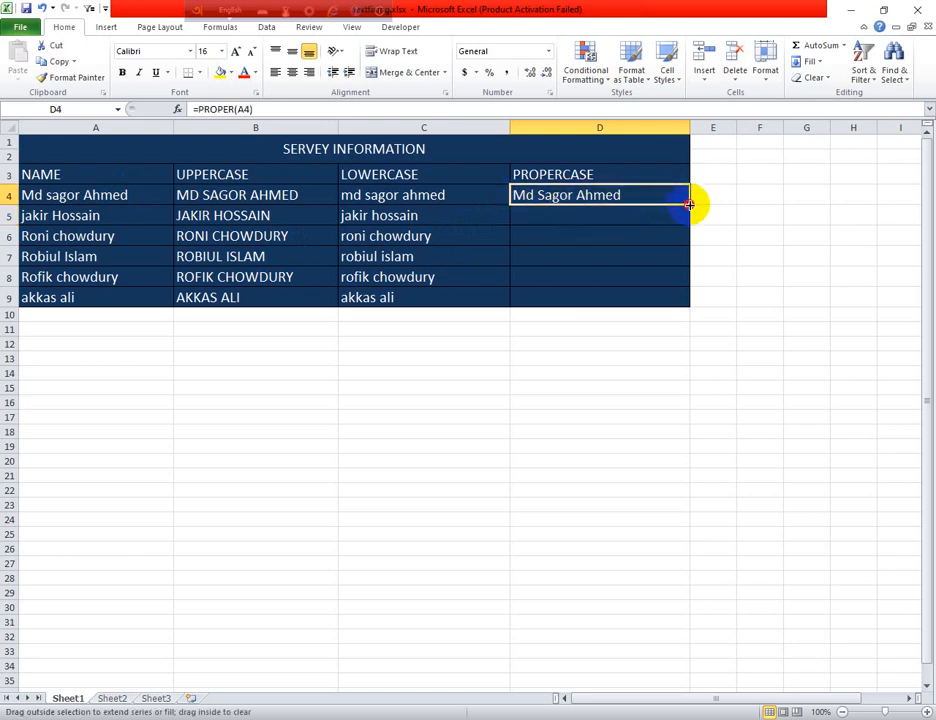
double_click(688, 204)
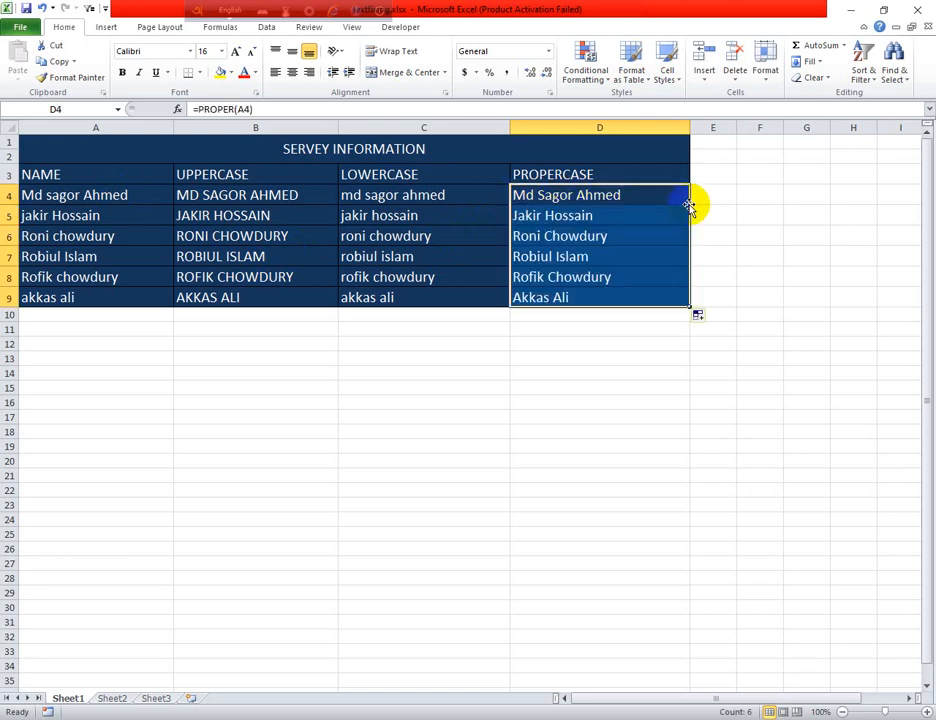
left_click(454, 328)
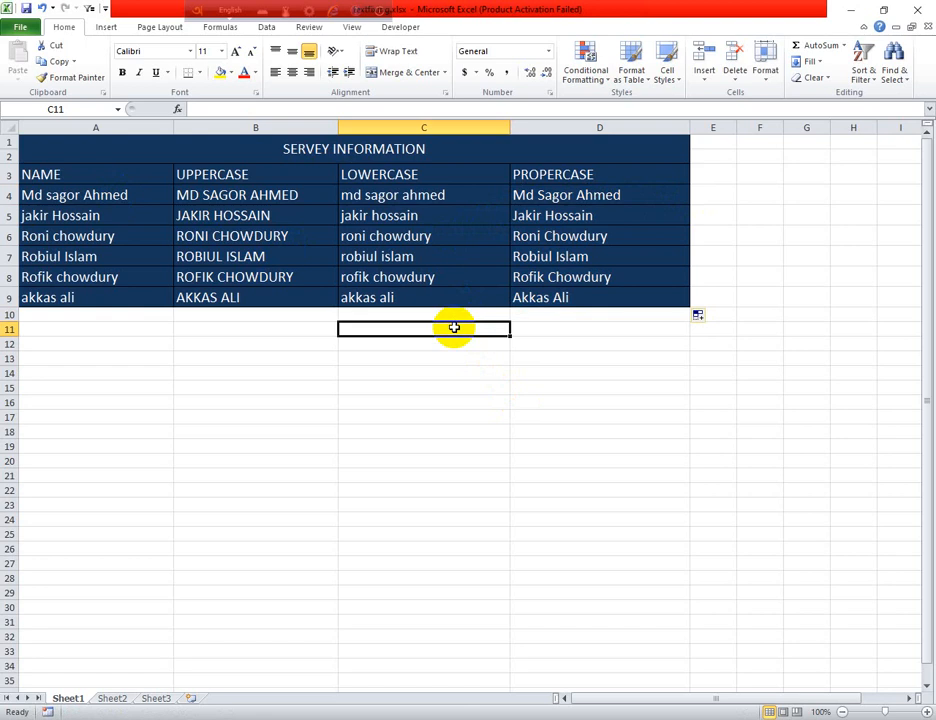
left_click(269, 334)
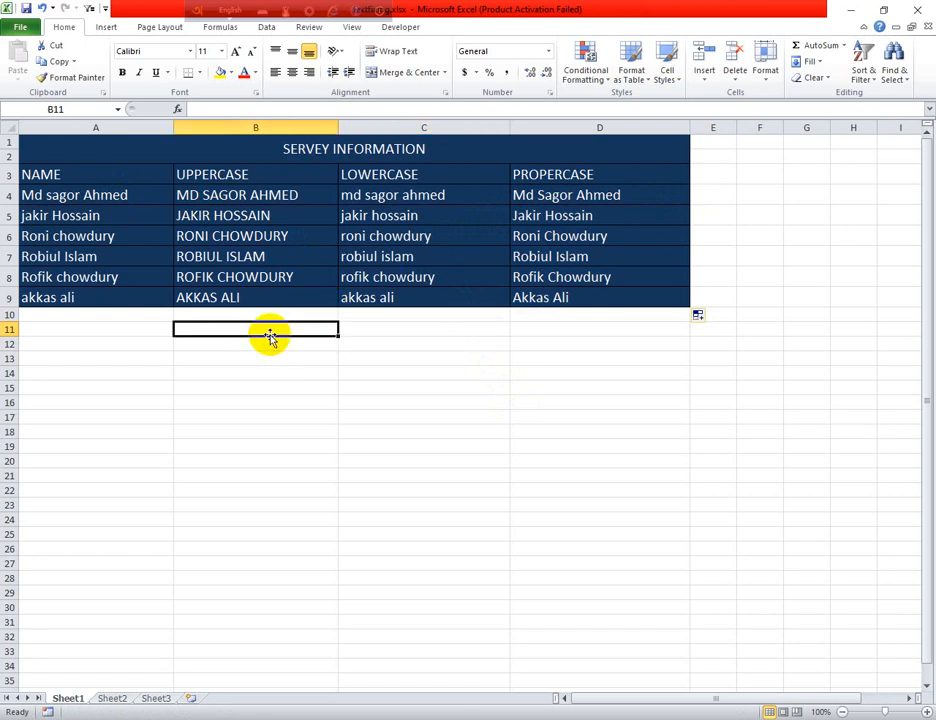